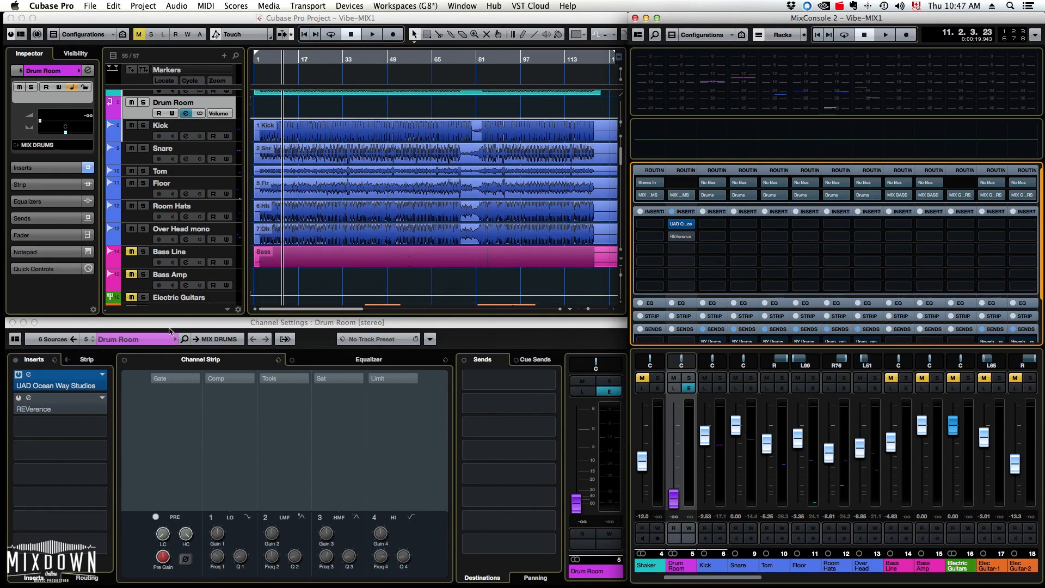
Play back the drum mix without the room, and open the UAD Ocean Way Studios insert of the Drum Room channel.
key("space")
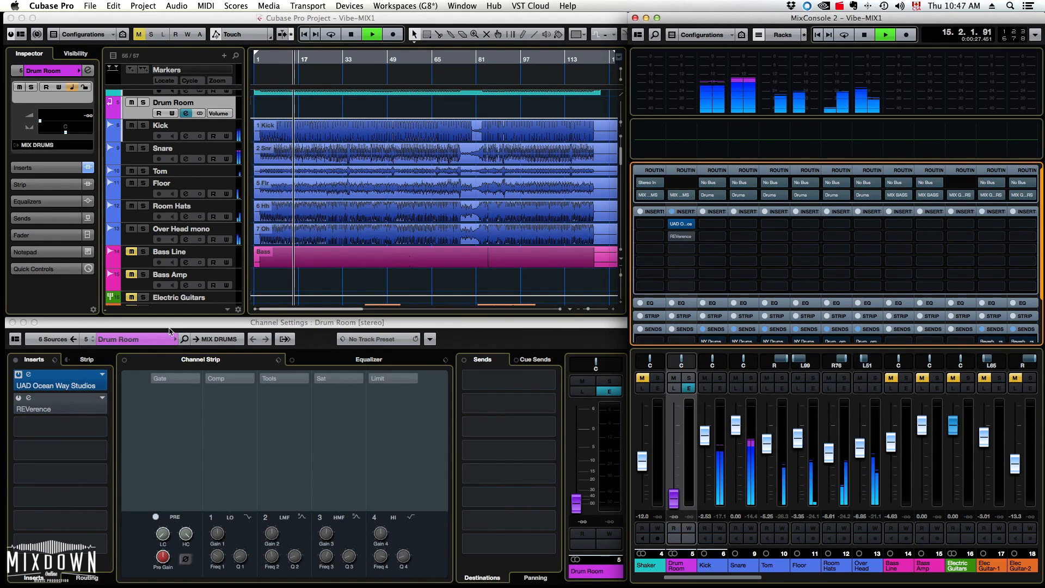
key("space")
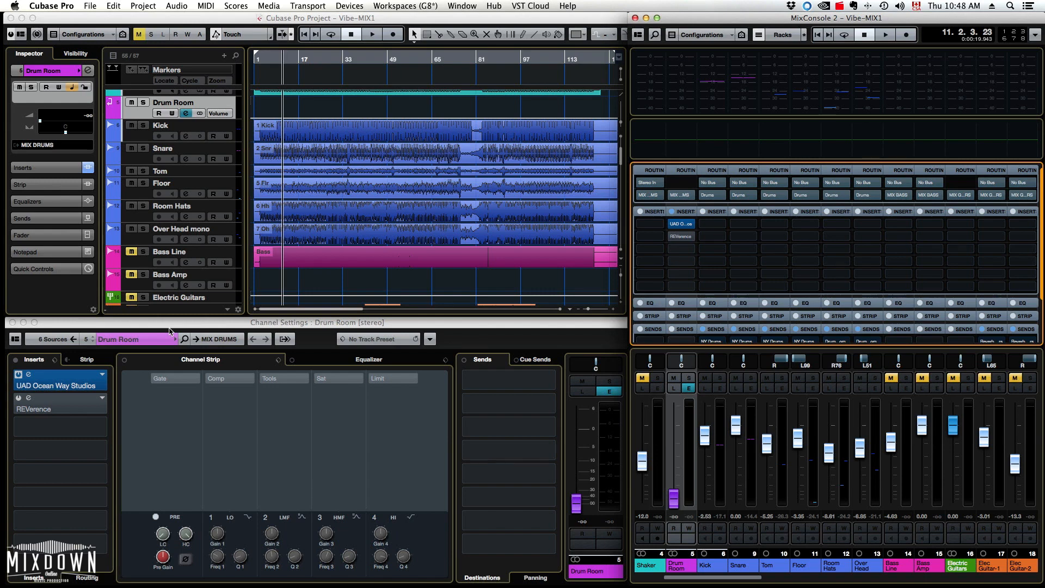
mouse_move(687, 232)
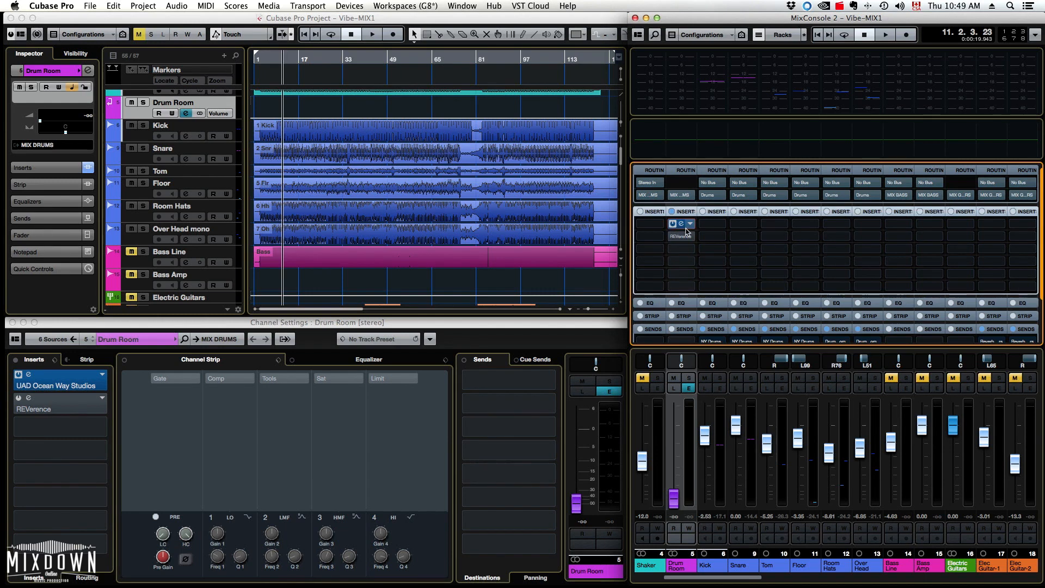
left_click(681, 224)
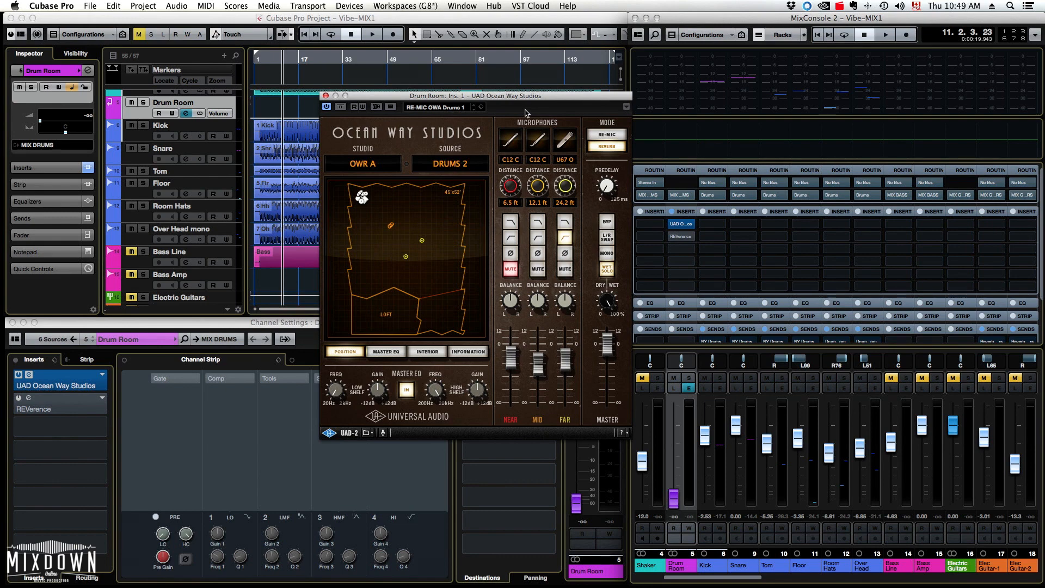
left_click_drag(526, 113, 375, 38)
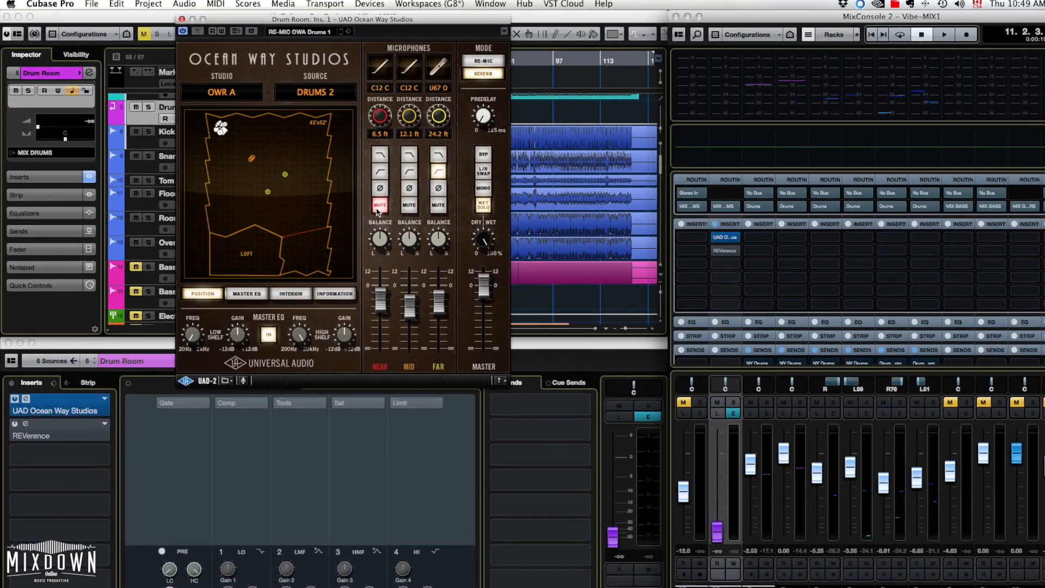
Toggle the mutes of the near and mid microphones in Ocean Way Studios, restoring near to muted and mid to unmuted.
left_click(358, 194)
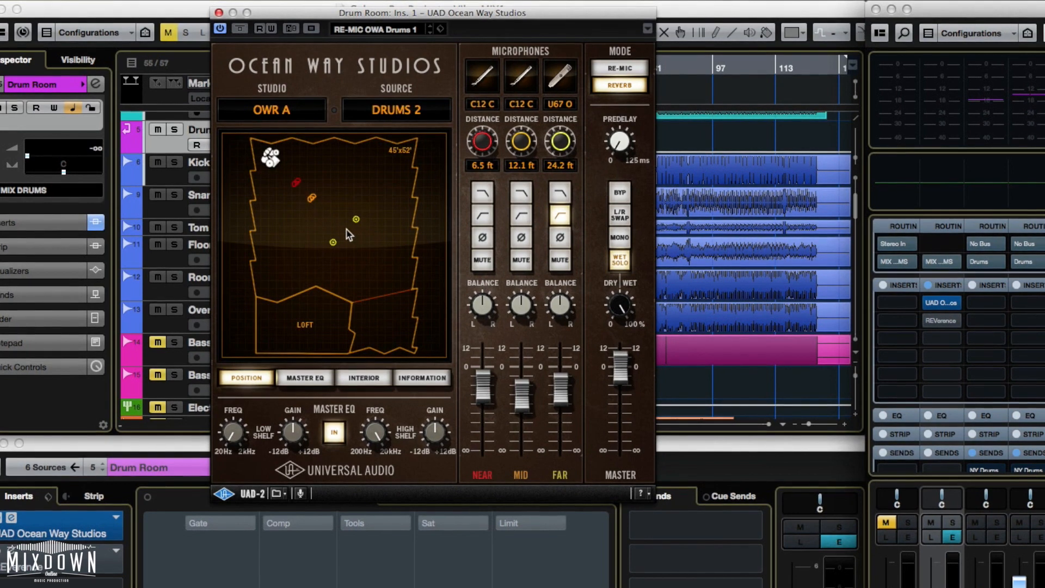
left_click(486, 262)
left_click(521, 259)
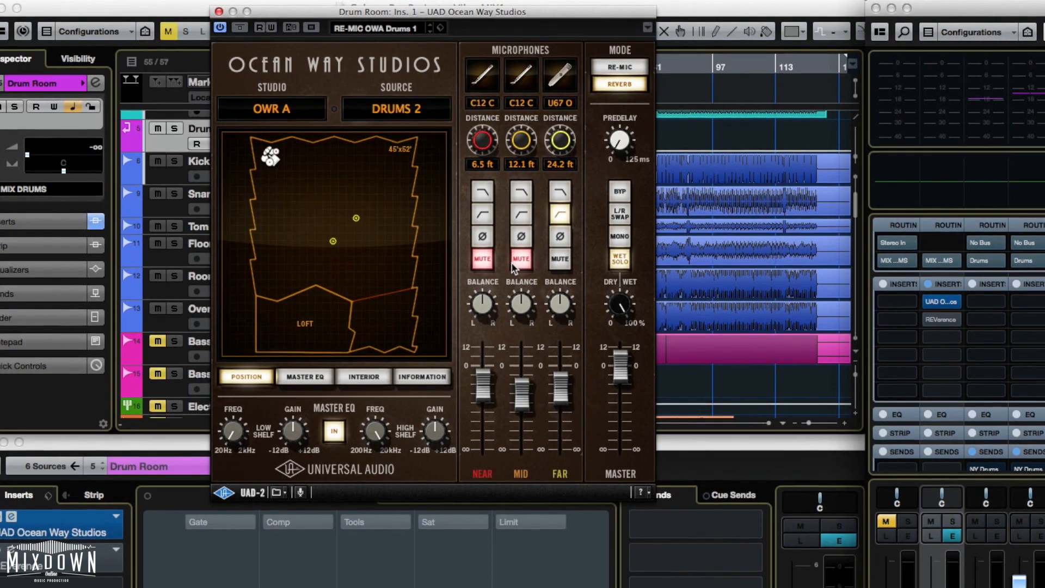
left_click(513, 261)
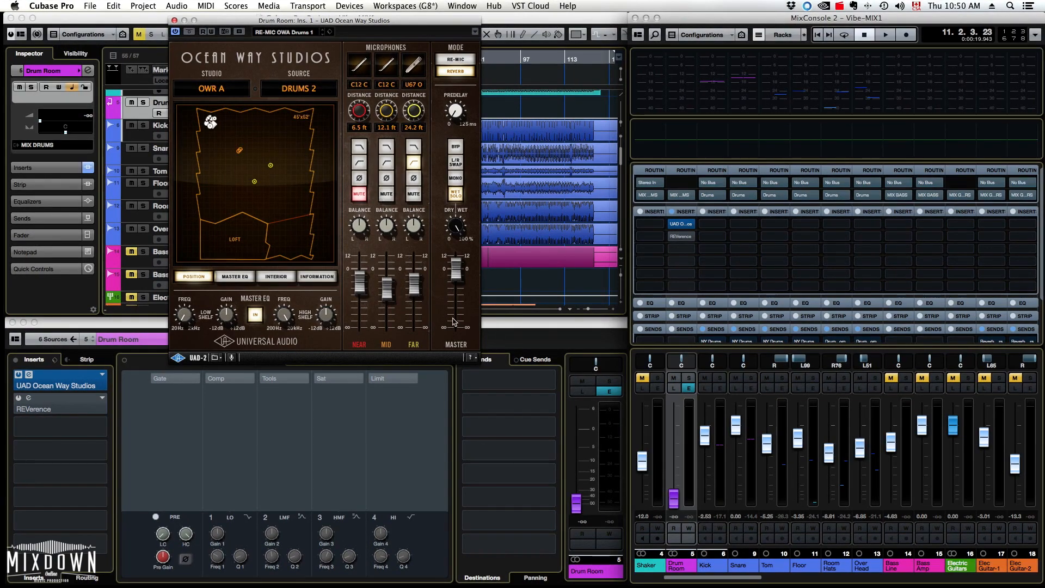
Look through the drum channels' sends to the Drum Room in the mixer.
left_click_drag(755, 584, 769, 582)
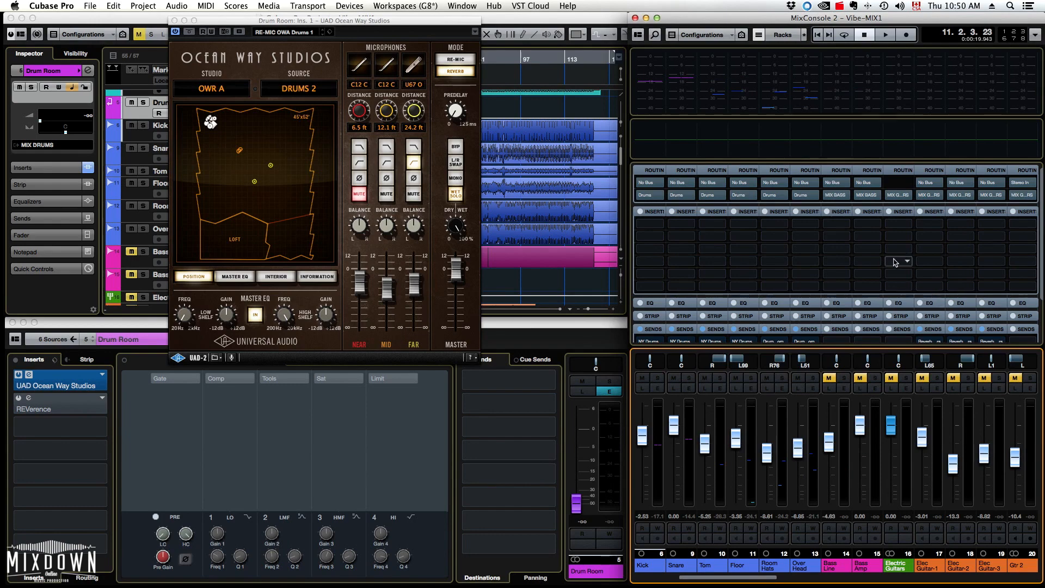
scroll(1041, 247, "down", 3)
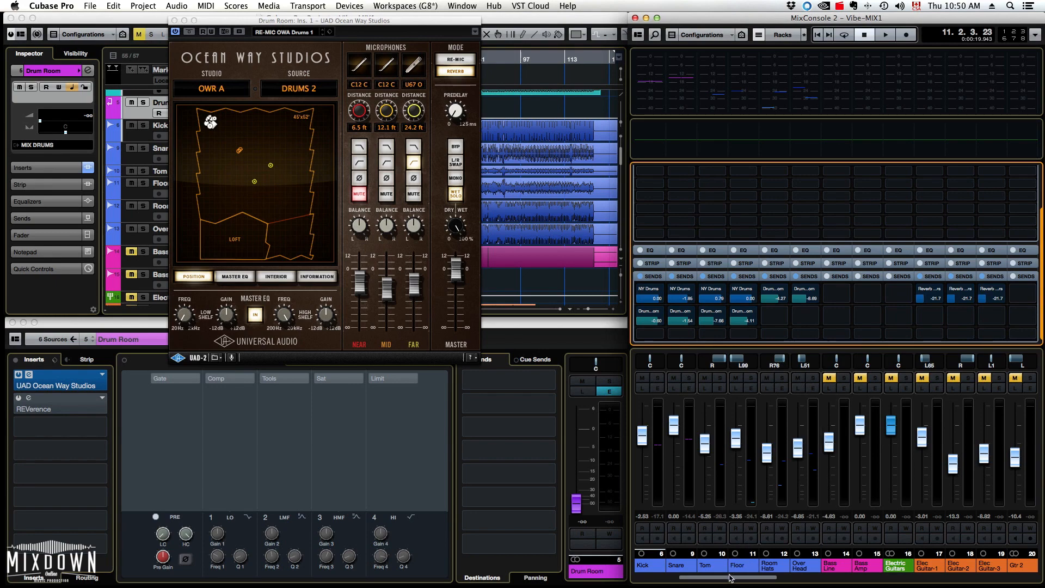
scroll(719, 533, "left", 3)
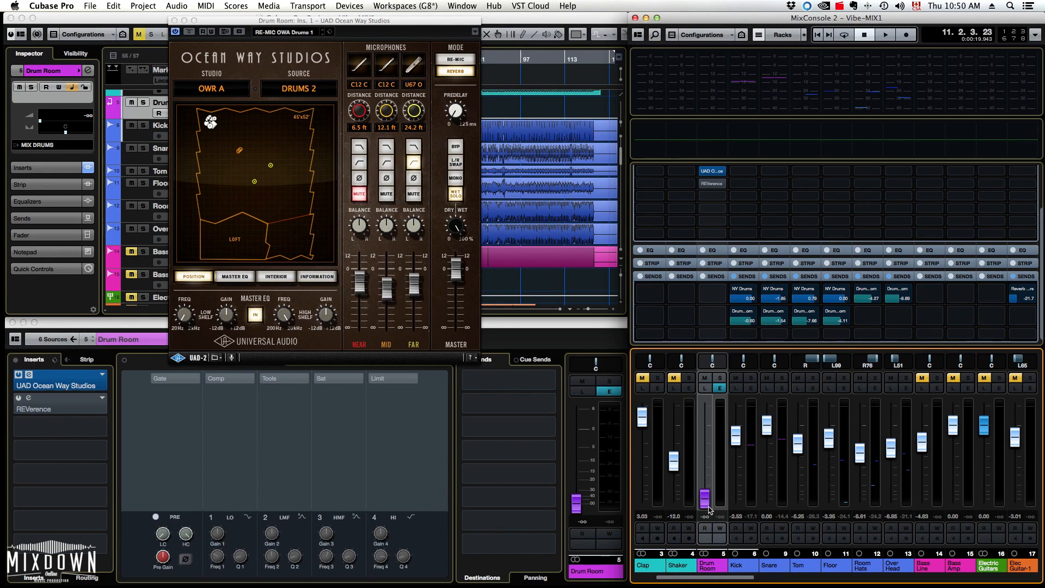
Audition the Drum Room channel in Listen mode with its fader near 0 dB, and return the fader to minus infinity with Listen off.
left_click(705, 388)
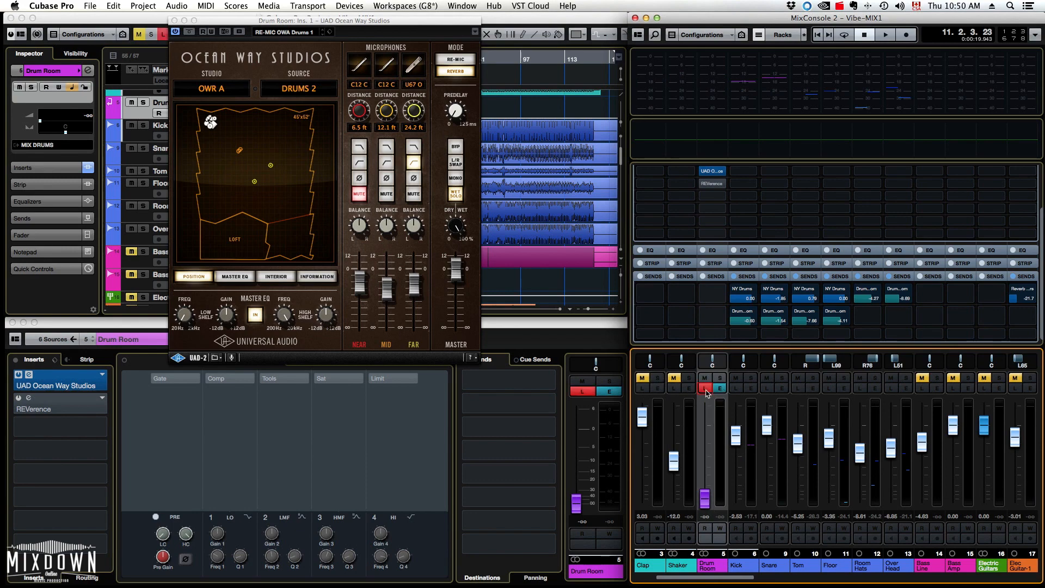
key("space")
scroll(741, 336, "right", 1)
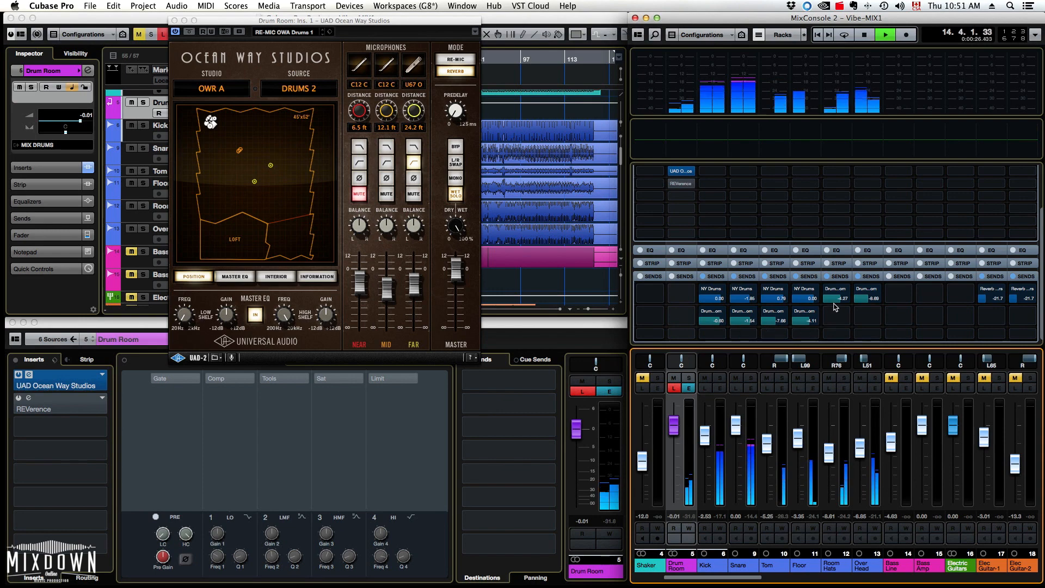
mouse_move(818, 319)
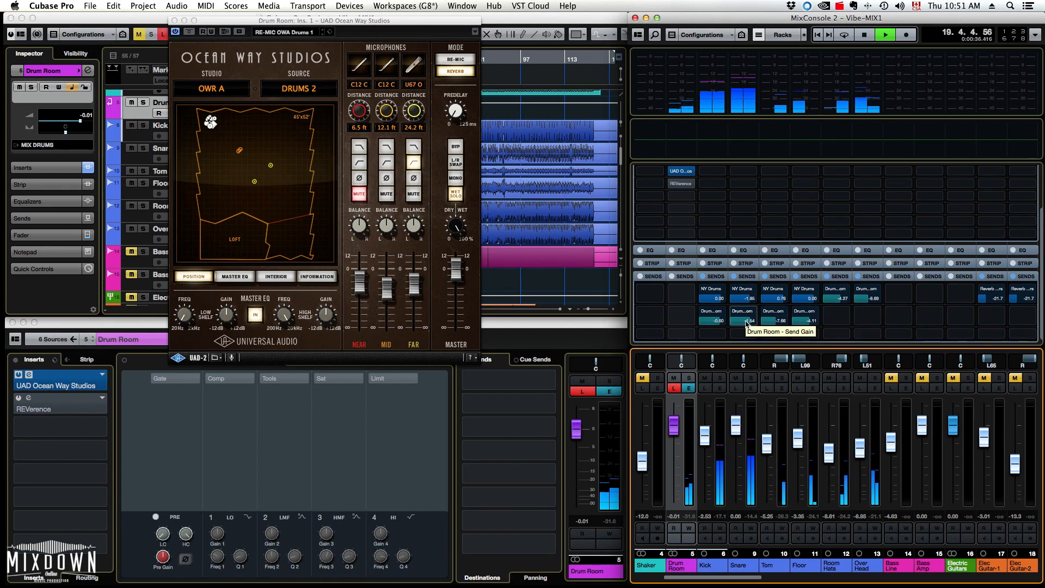
key("space")
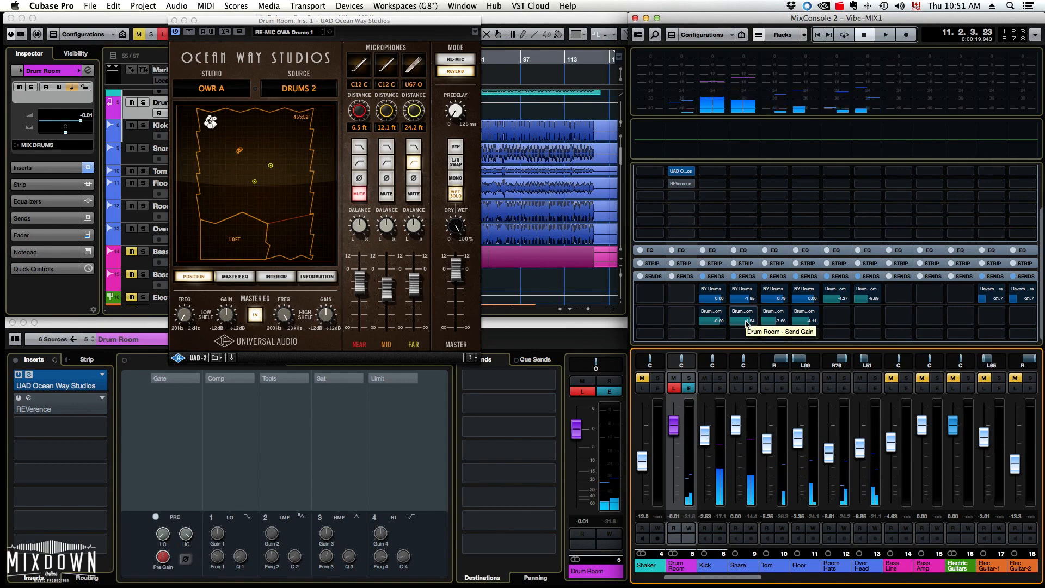
left_click_drag(678, 418, 677, 497)
left_click(673, 388)
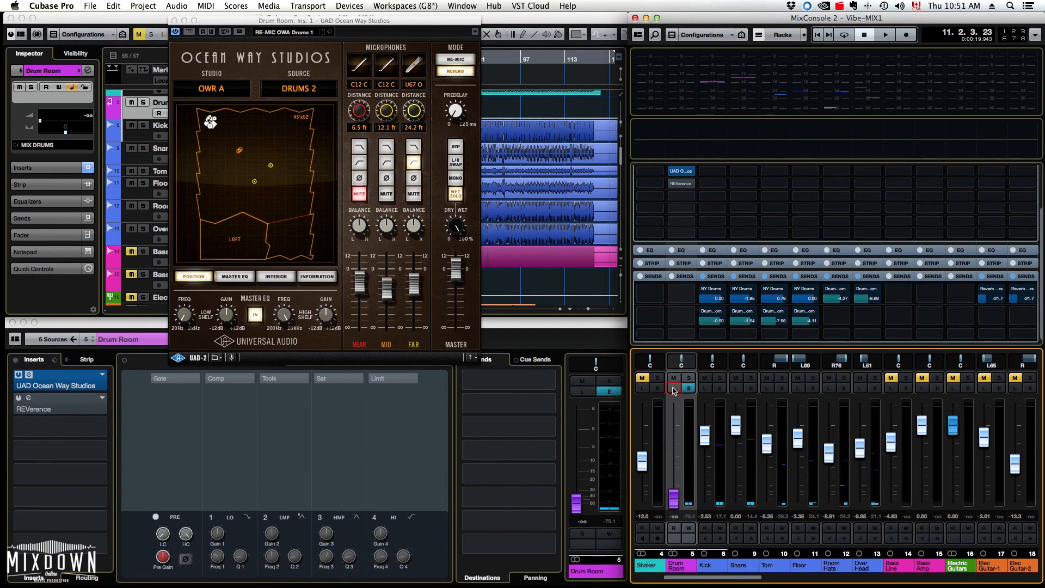
Play the drums with the Drum Room channel muted and unmuted, setting its fader to -13.2 dB.
key("space")
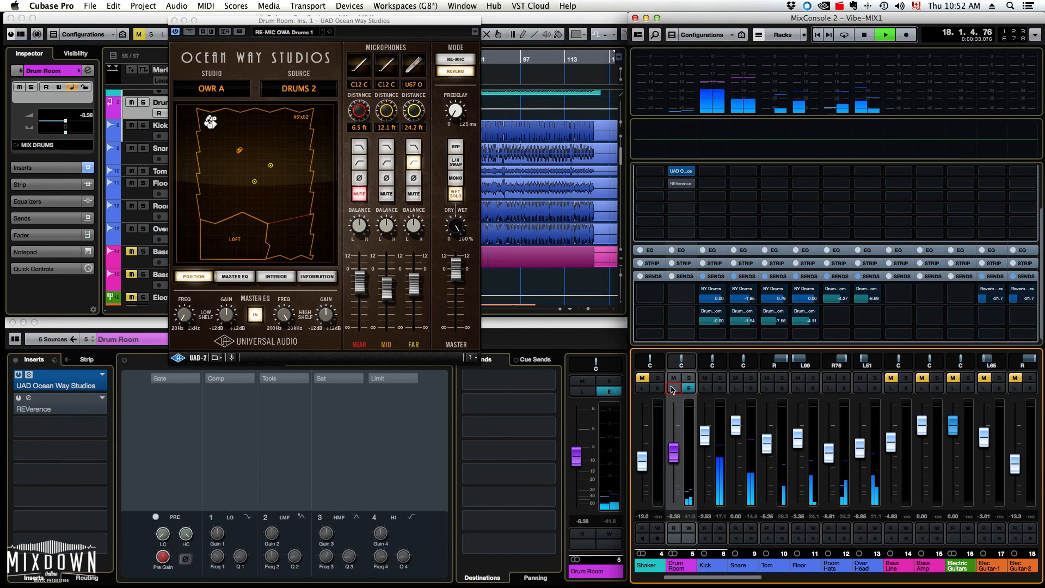
left_click(675, 379)
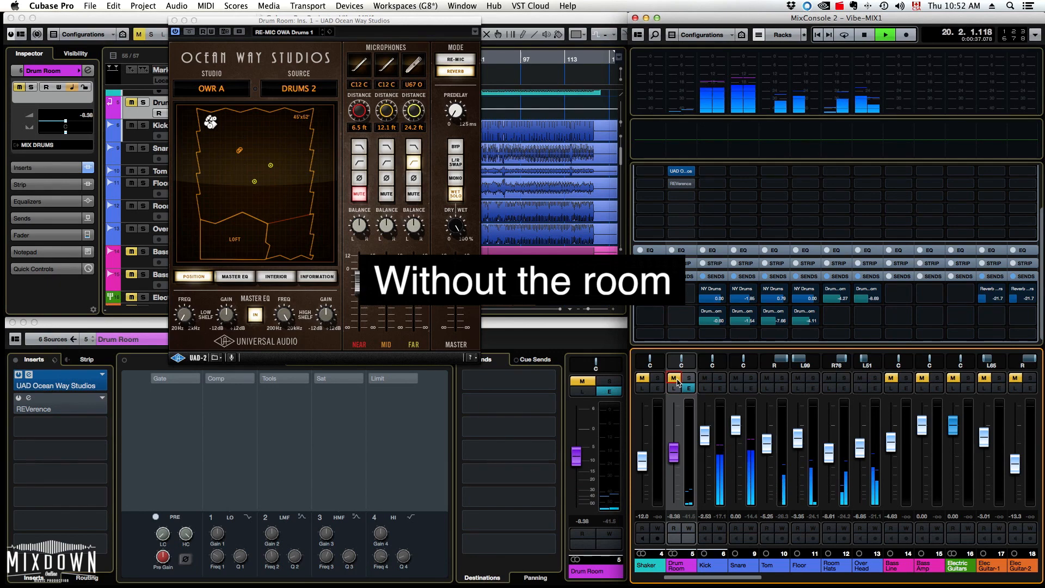
left_click(676, 381)
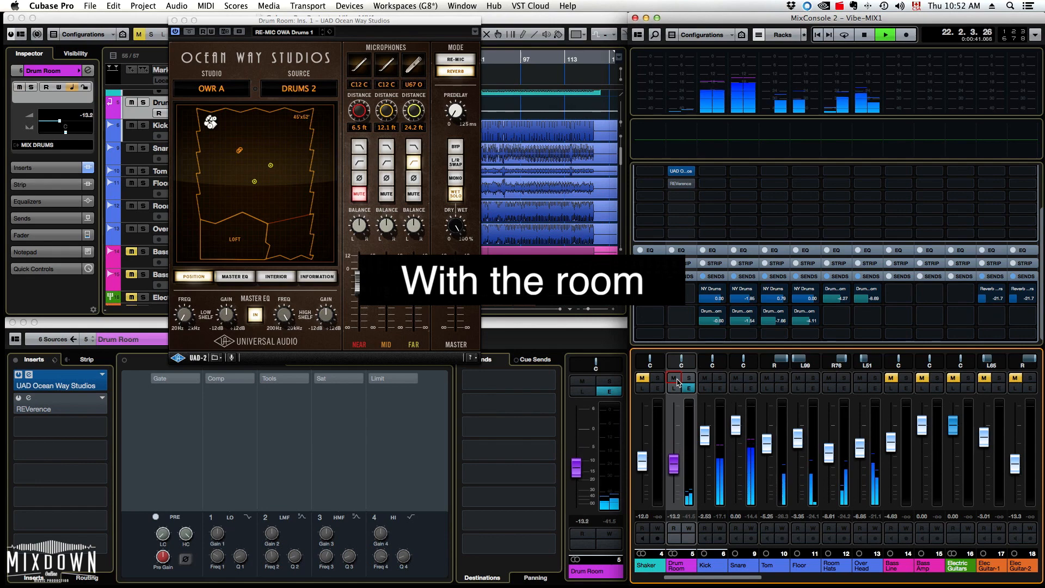
key("space")
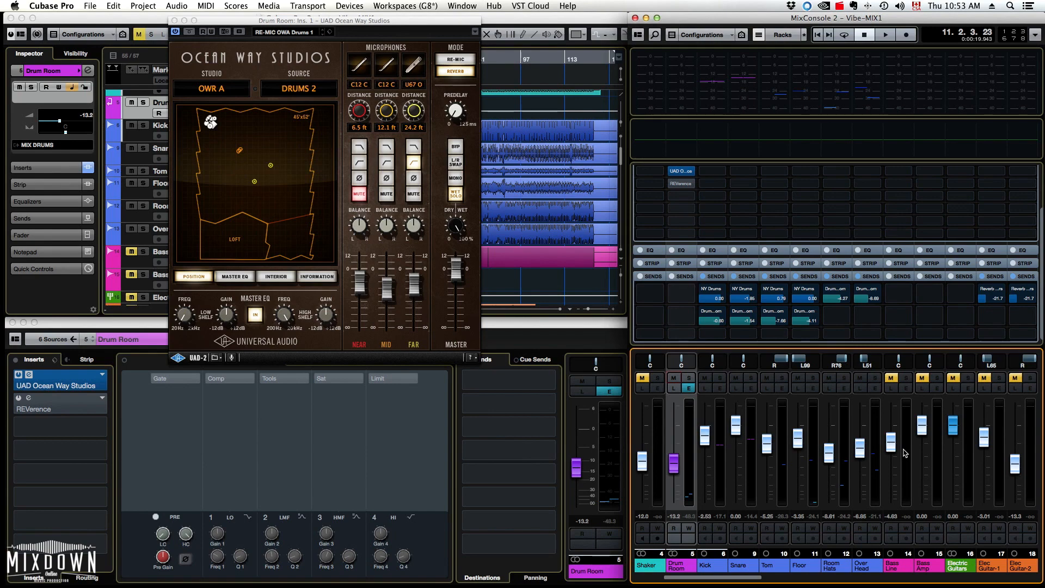
Switch the Drum Room reverb from UAD Ocean Way Studios to REVerence and bring its editor into view.
double_click(680, 184)
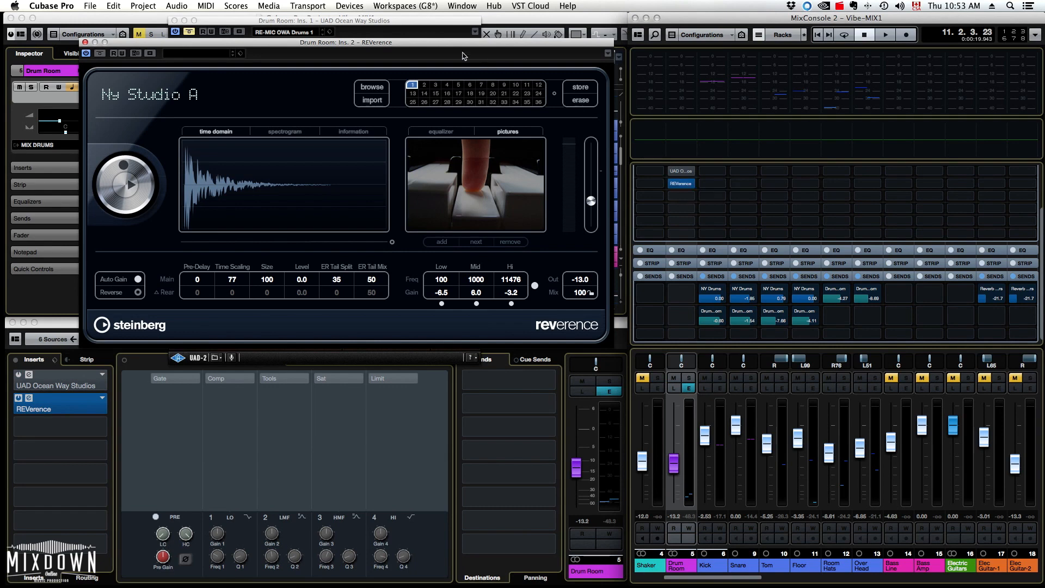
left_click_drag(412, 44, 441, 164)
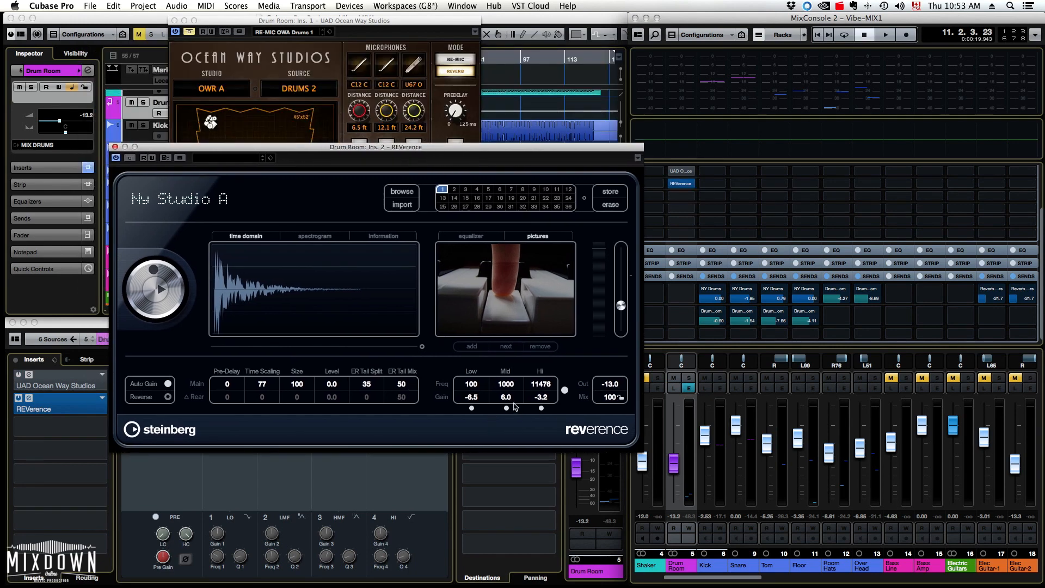
left_click_drag(368, 147, 332, 28)
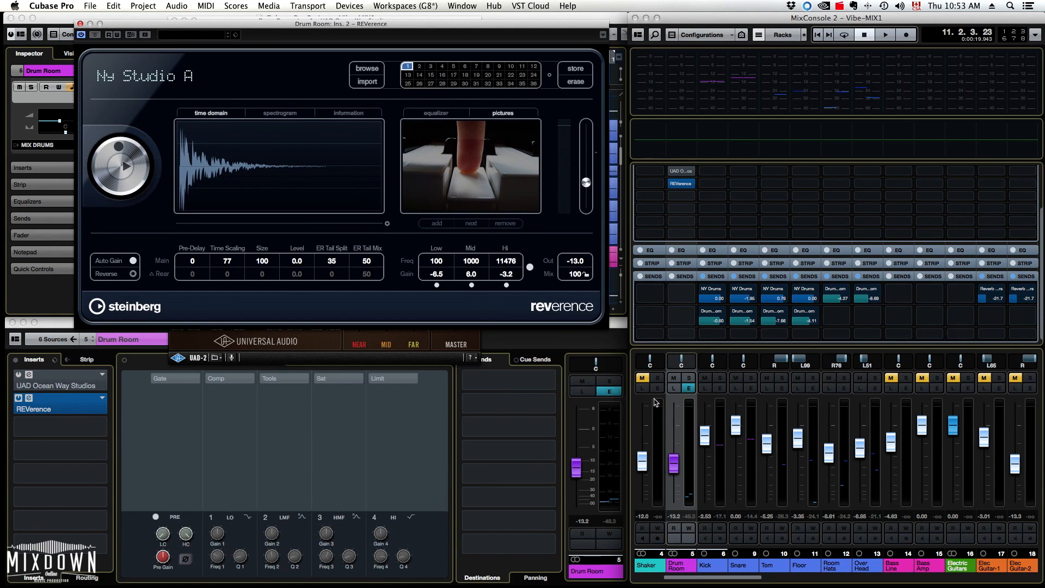
Audition the REVerence room with Listen on and off during playback, setting the Drum Room fader to -10.2 dB.
left_click(672, 388)
key("space")
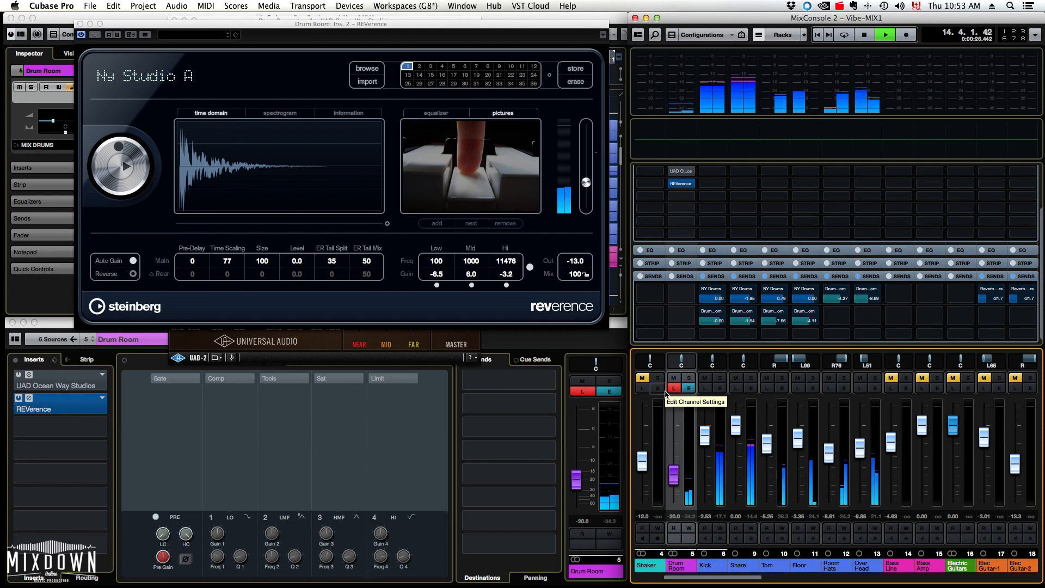
left_click(674, 389)
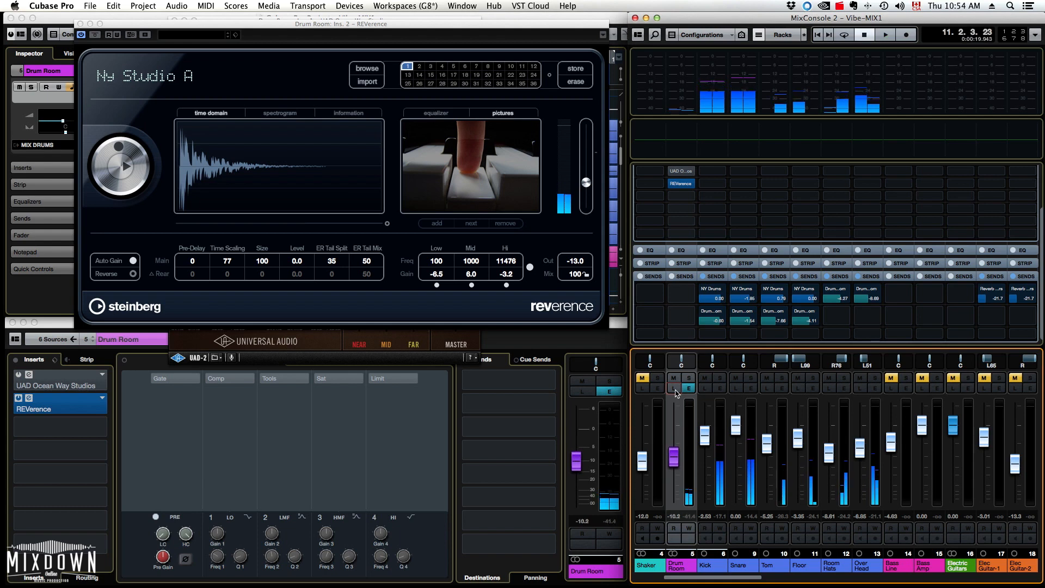
key("space")
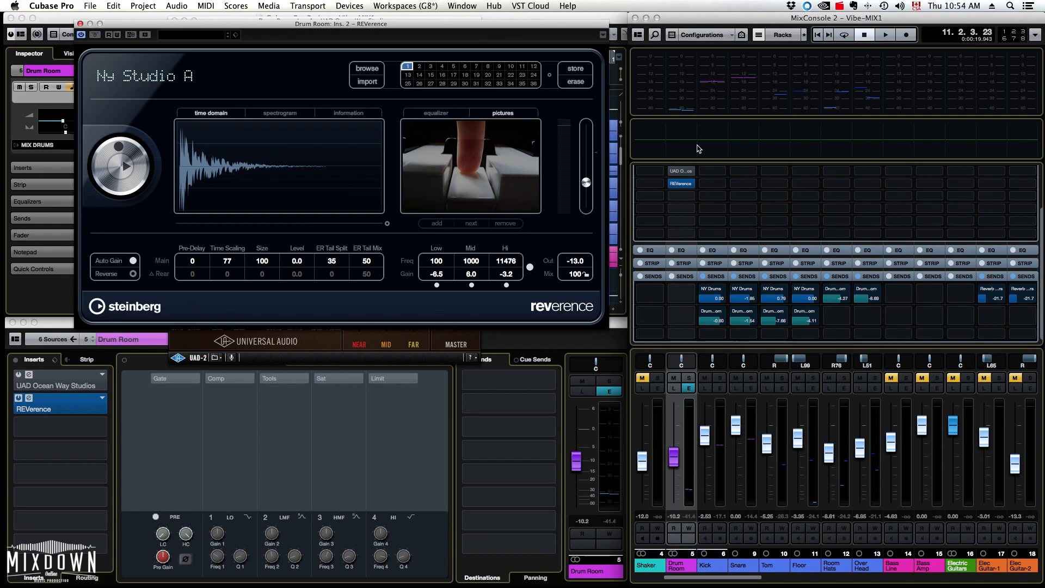
Switch the Drum Room reverb back to UAD Ocean Way Studios, and open the audio mixdown export with the Drum Room channel selected.
left_click(680, 170)
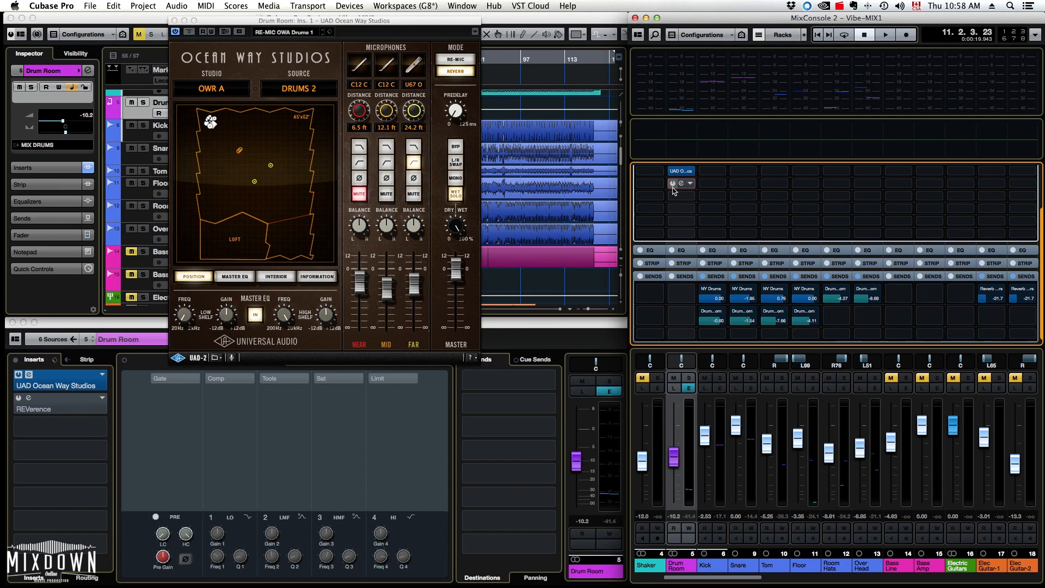
left_click(91, 6)
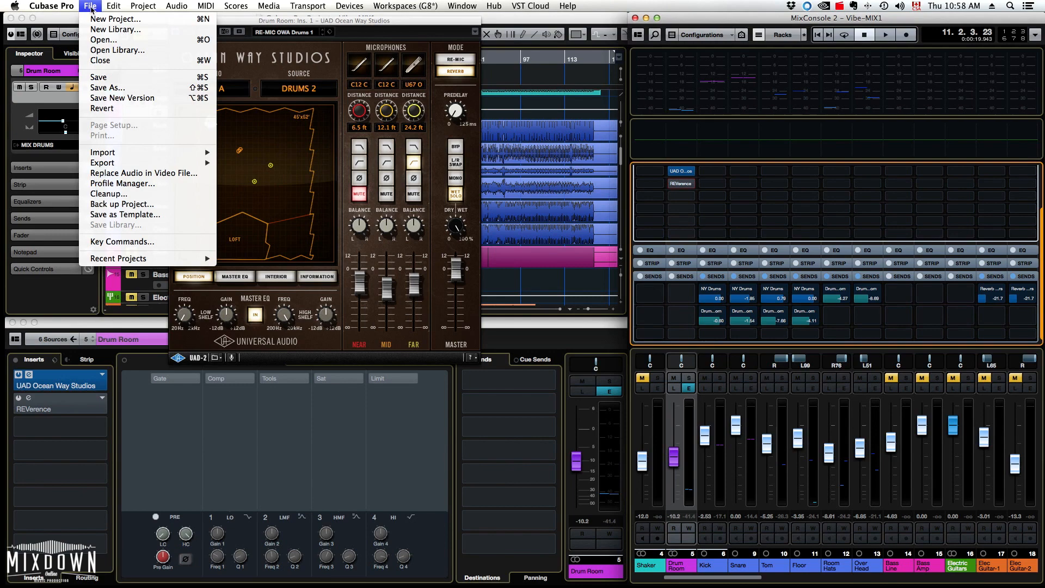
mouse_move(116, 163)
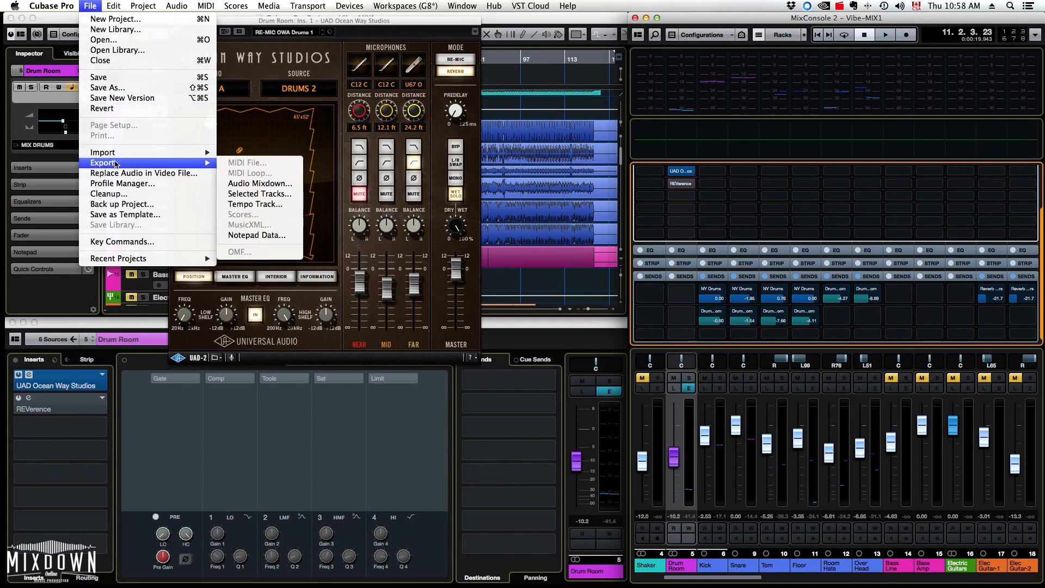
left_click(253, 184)
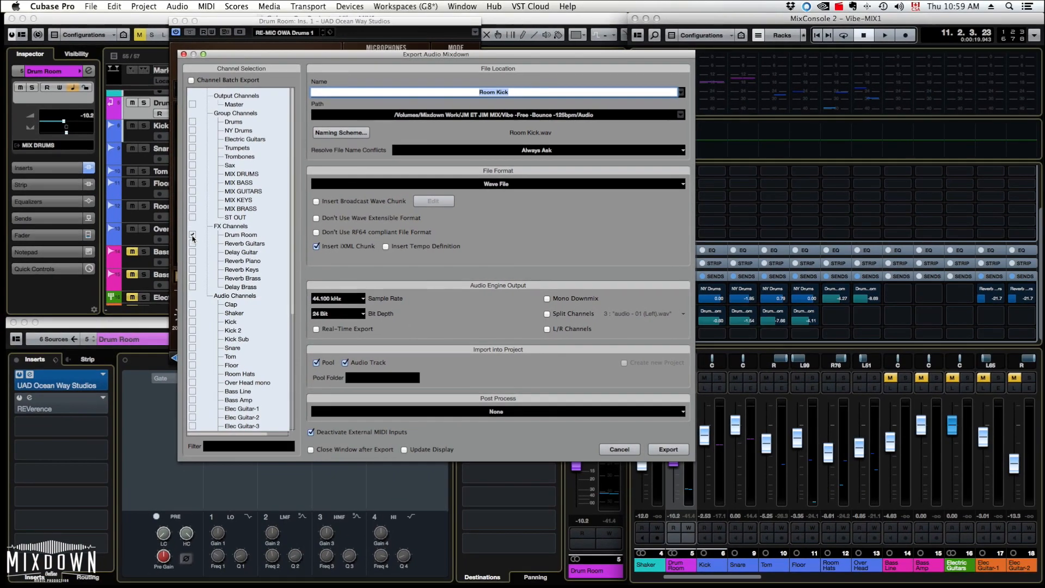
Name the mixdown file "Room Drums" and save it in the project audio folder.
left_click(529, 91)
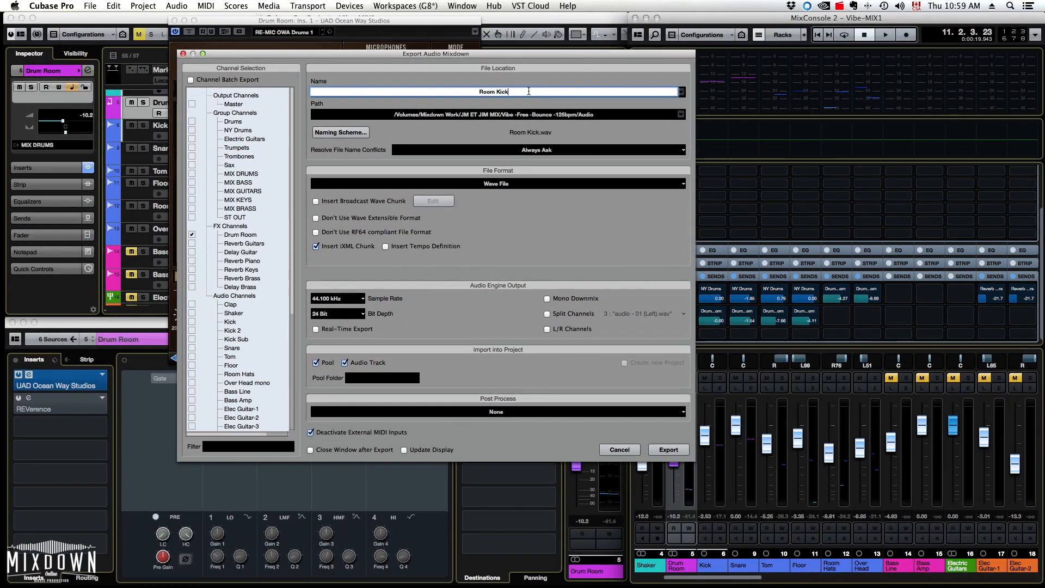
key("BackSpace")
key("BackSpace")
key("BackSpace")
key("BackSpace")
type("Drums")
left_click(681, 114)
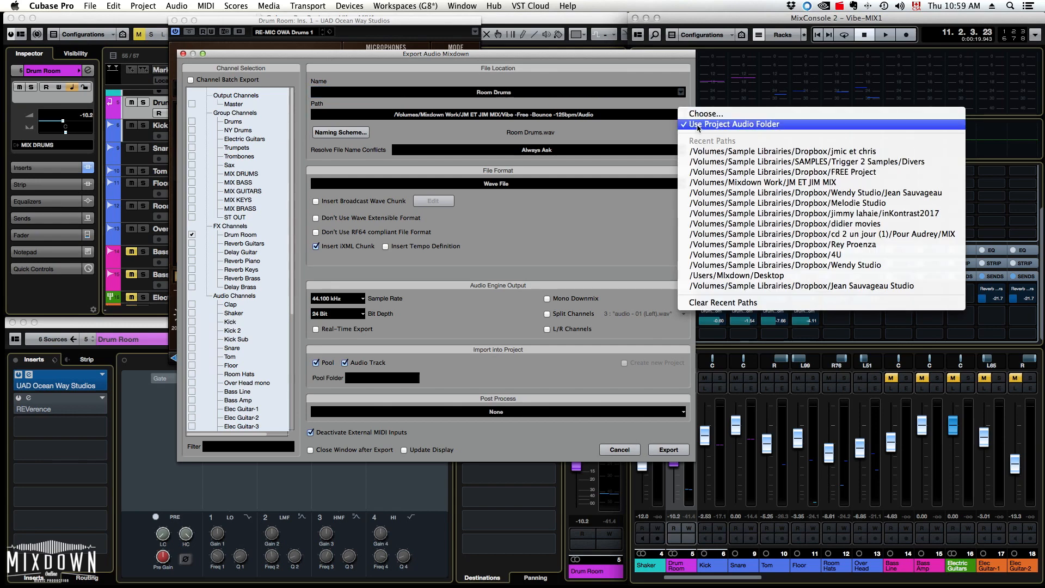
left_click(698, 125)
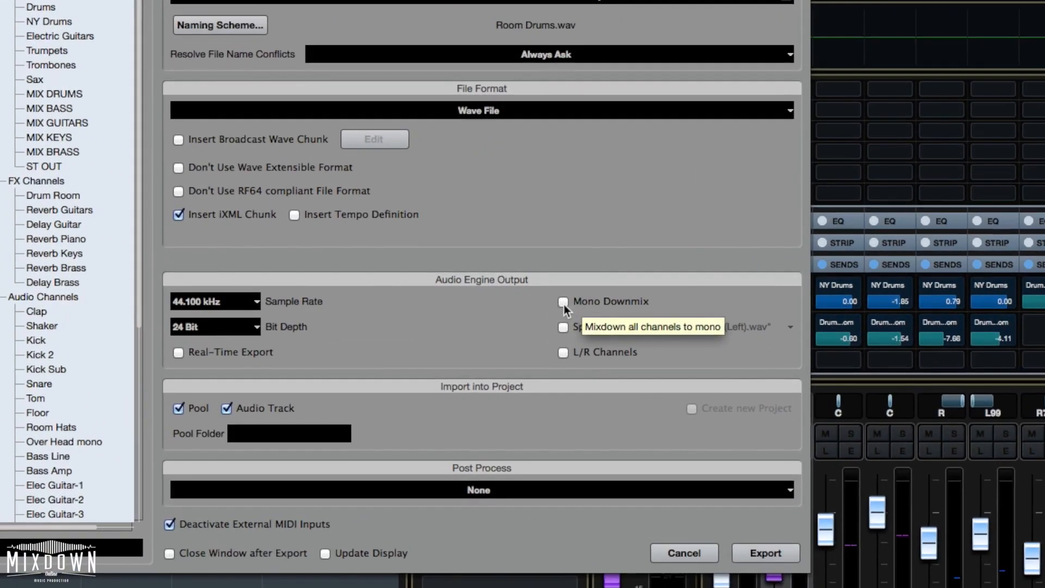
Export the Drum Room channel as a 24-bit, 44.100 kHz stereo wave file with Mono Downmix off.
left_click(547, 298)
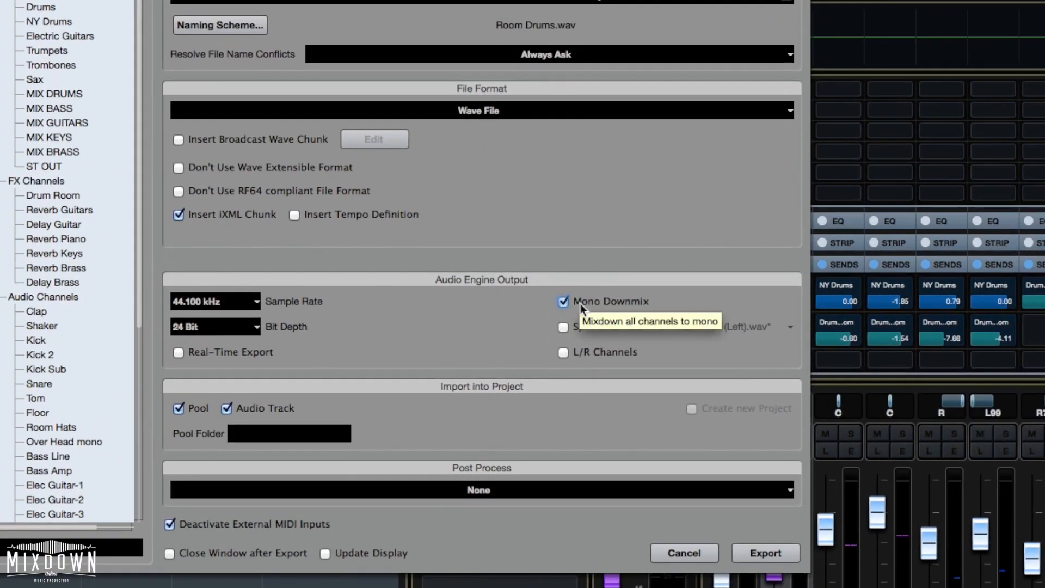
left_click(563, 301)
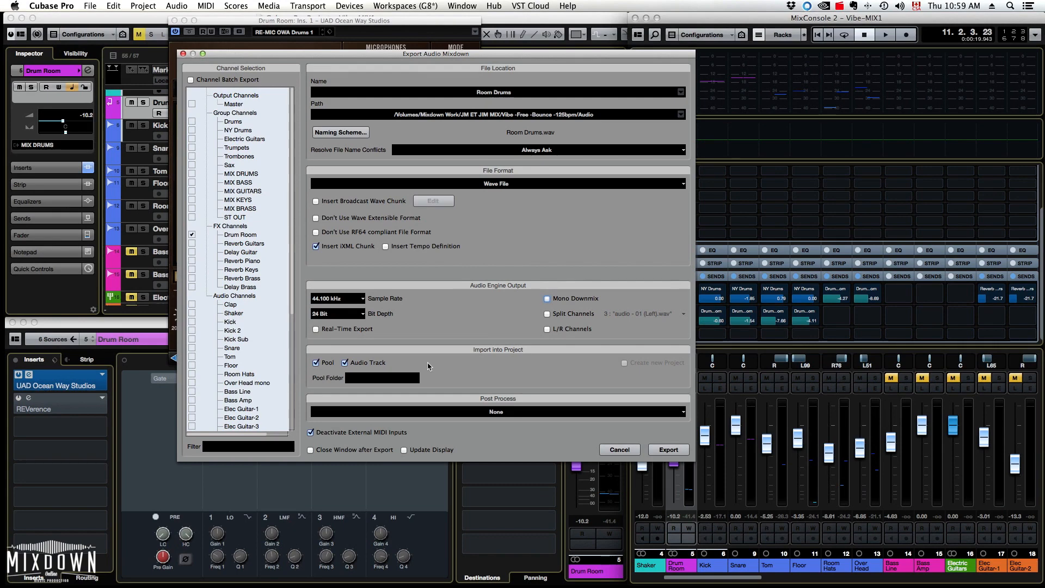
left_click(665, 450)
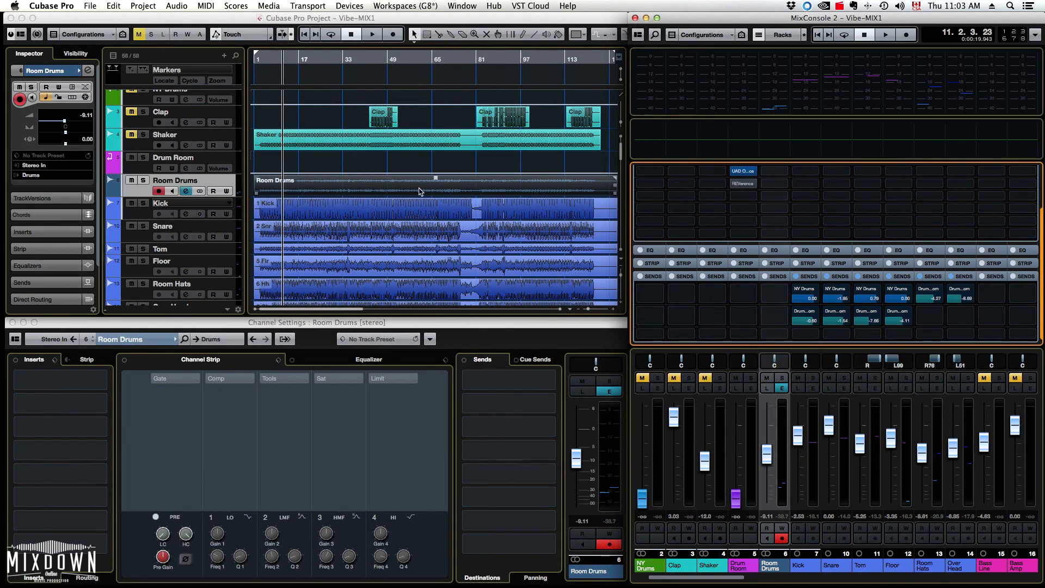
Audition the Room Drums track in and out of solo, setting its fader to -10.9 dB and its pre gain to -2.0 dB.
key("space")
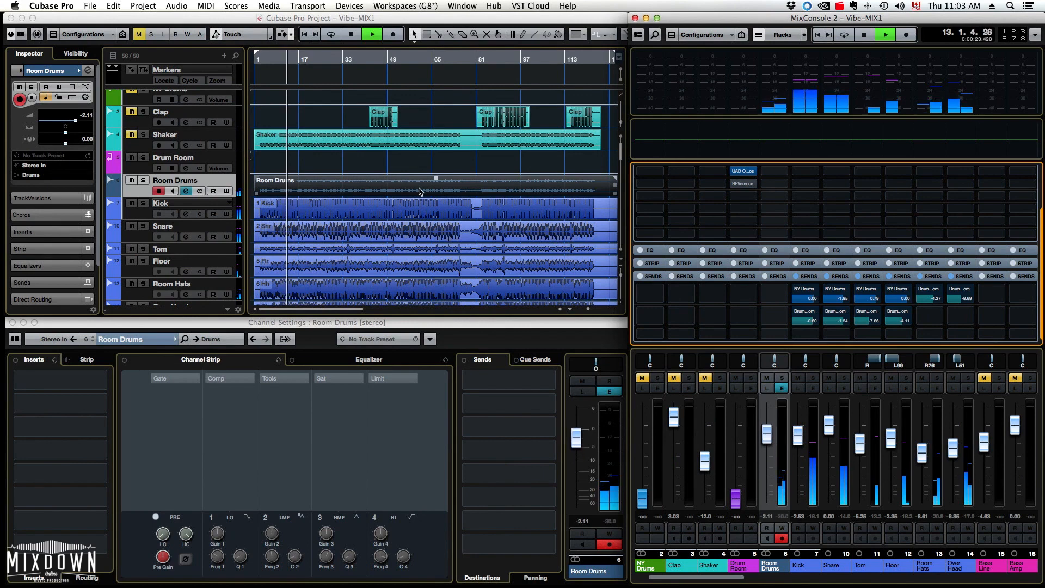
key("s")
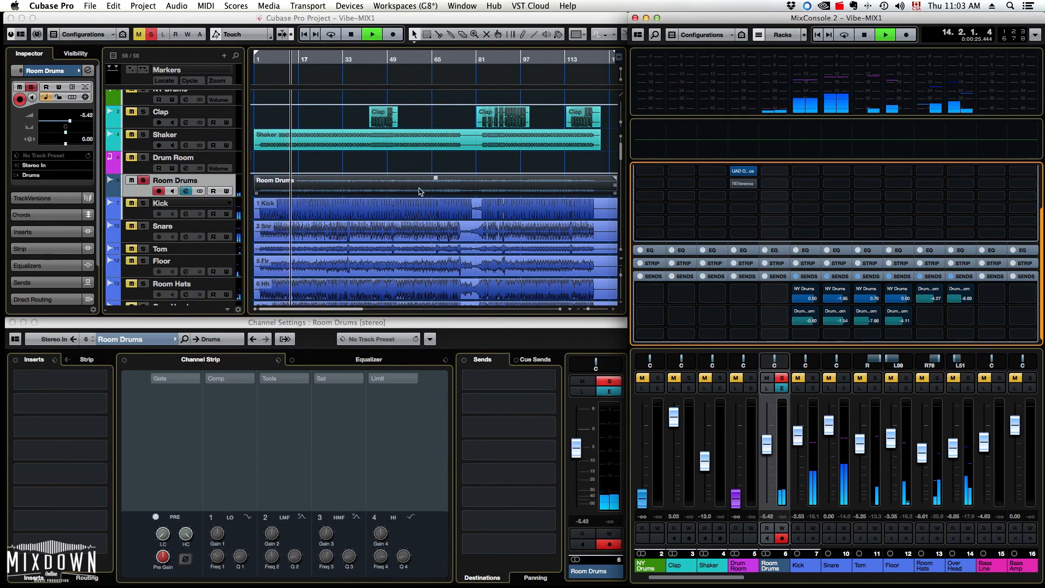
key("s")
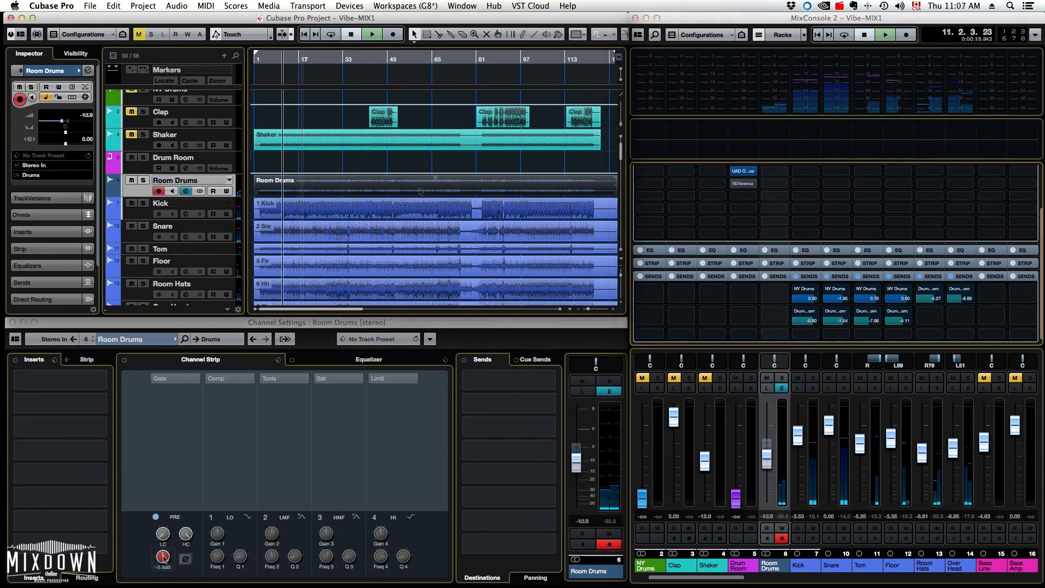
key("space")
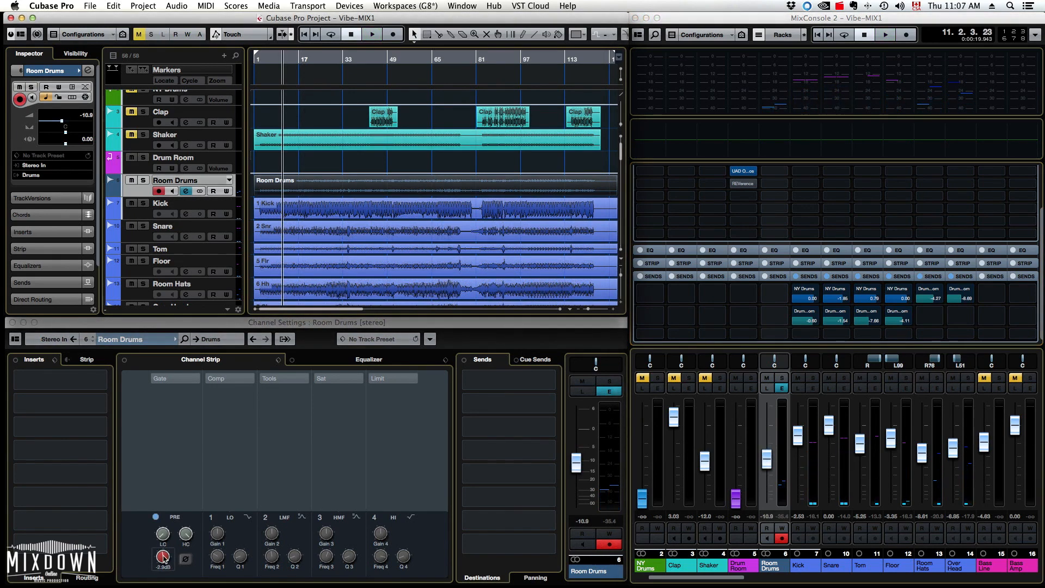